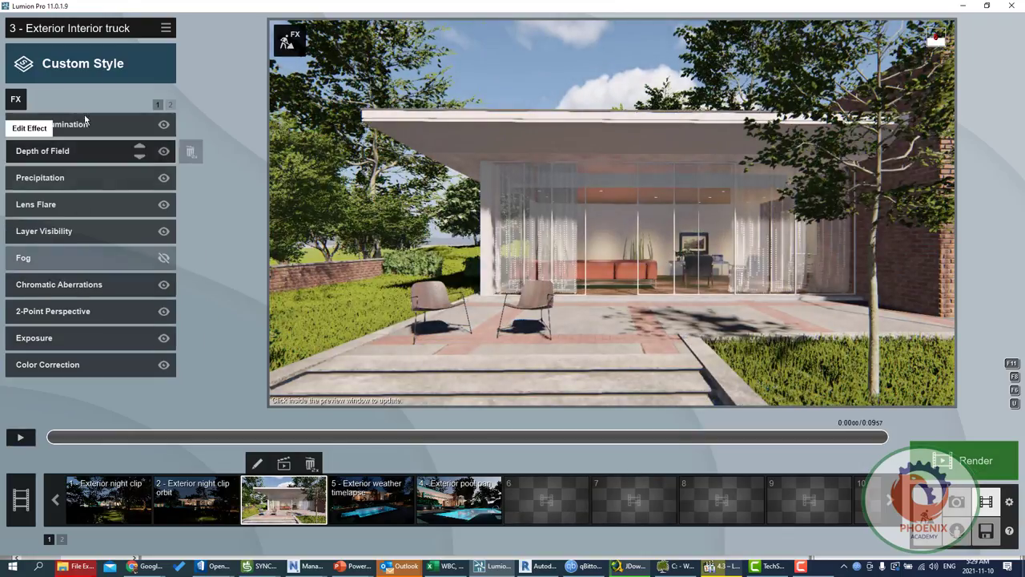
- Add an Animated Phasing effect to the '3 - Exterior Interior truck' clip
{"action": "left_click", "coordinate": [16, 101]}
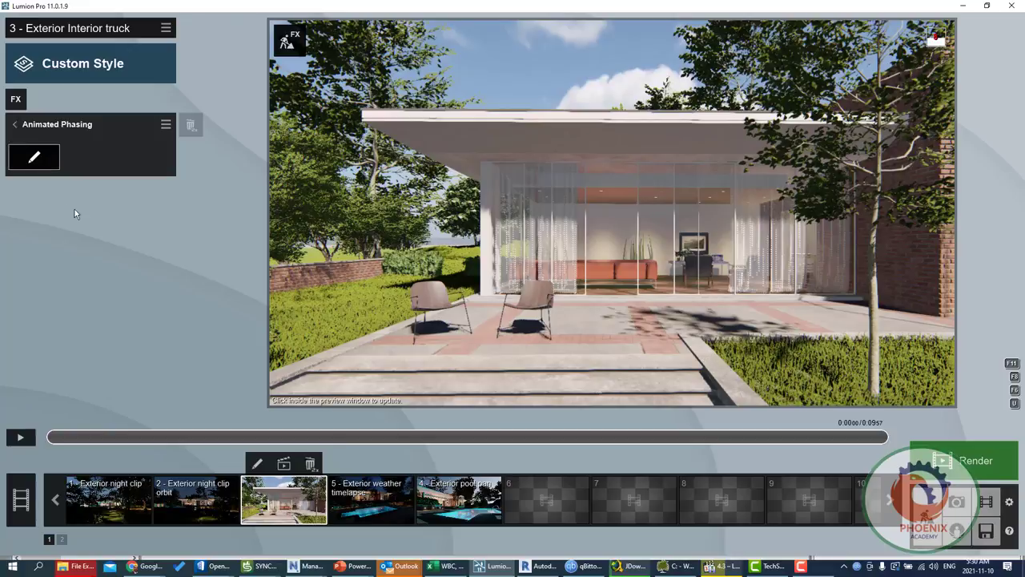
- Create Phasing animation 1 holding the birch tree beside the terrace, picked from the Nature category
{"action": "left_click", "coordinate": [58, 163]}
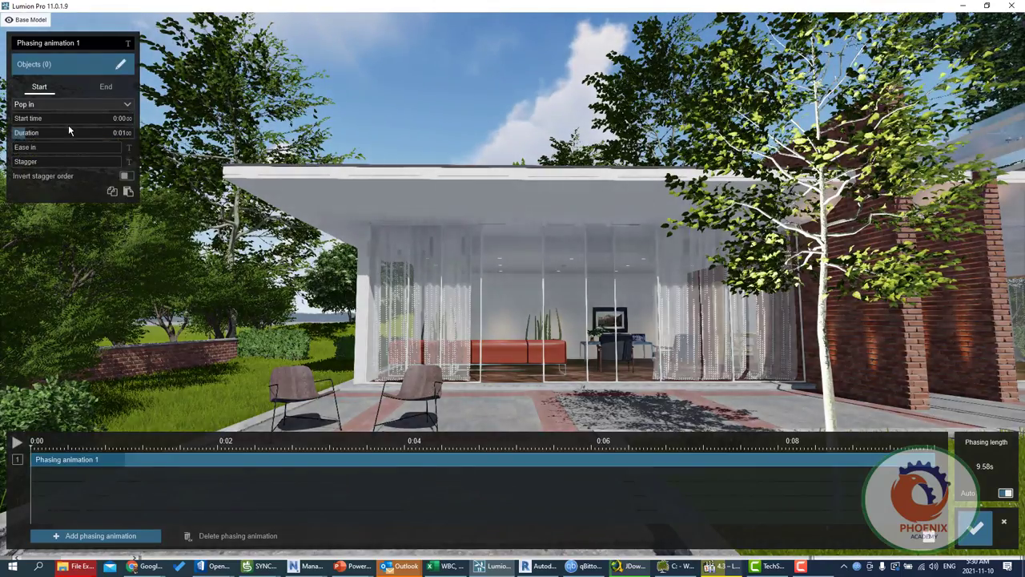
{"action": "left_click", "coordinate": [120, 64]}
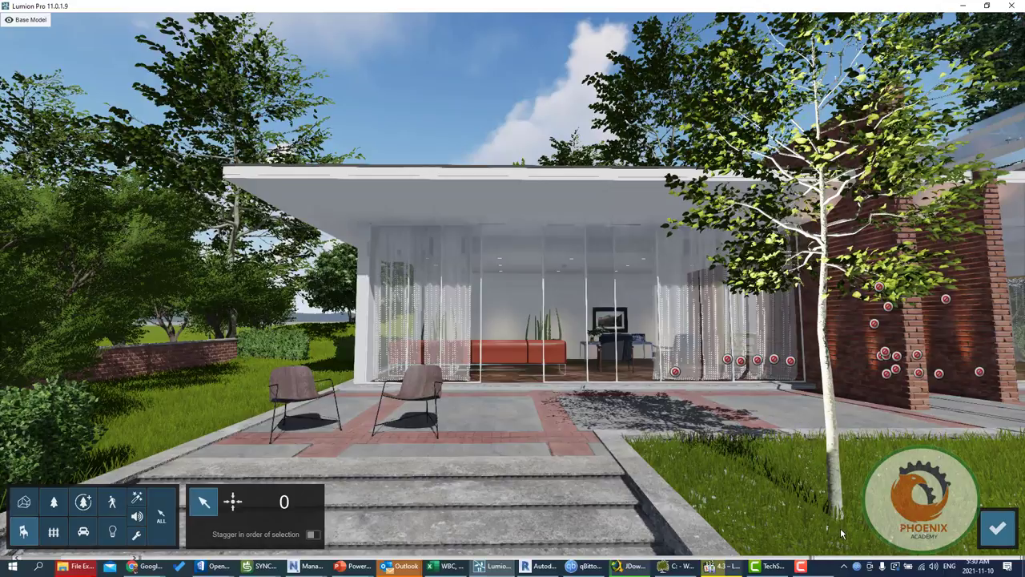
{"action": "left_click", "coordinate": [54, 501]}
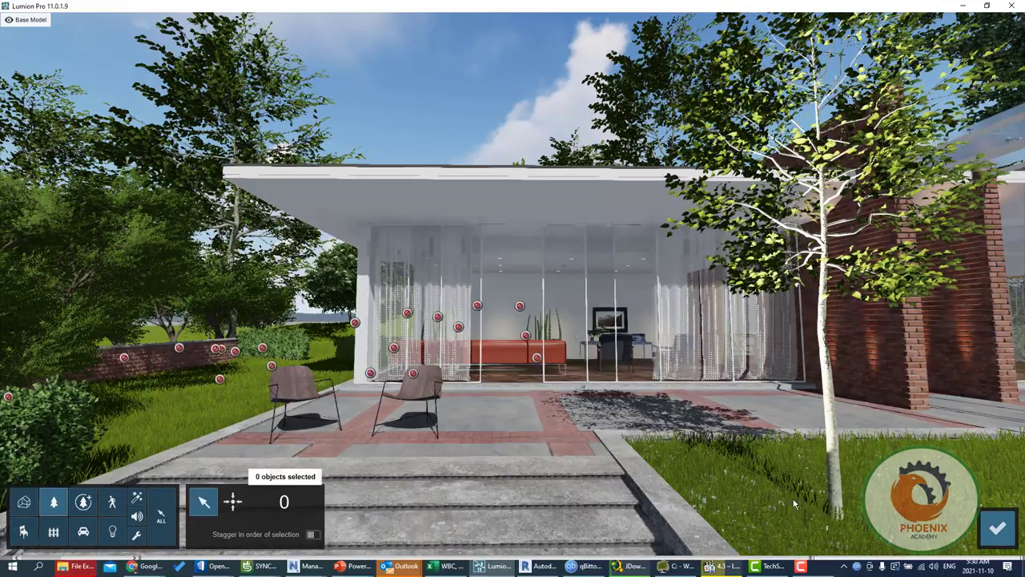
{"action": "left_click", "coordinate": [790, 502]}
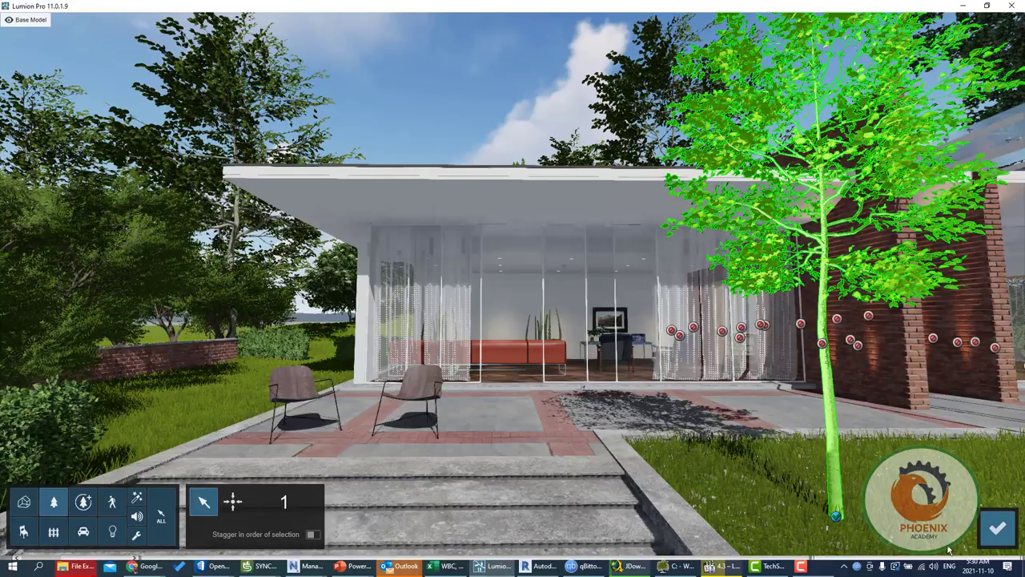
{"action": "left_click", "coordinate": [996, 528]}
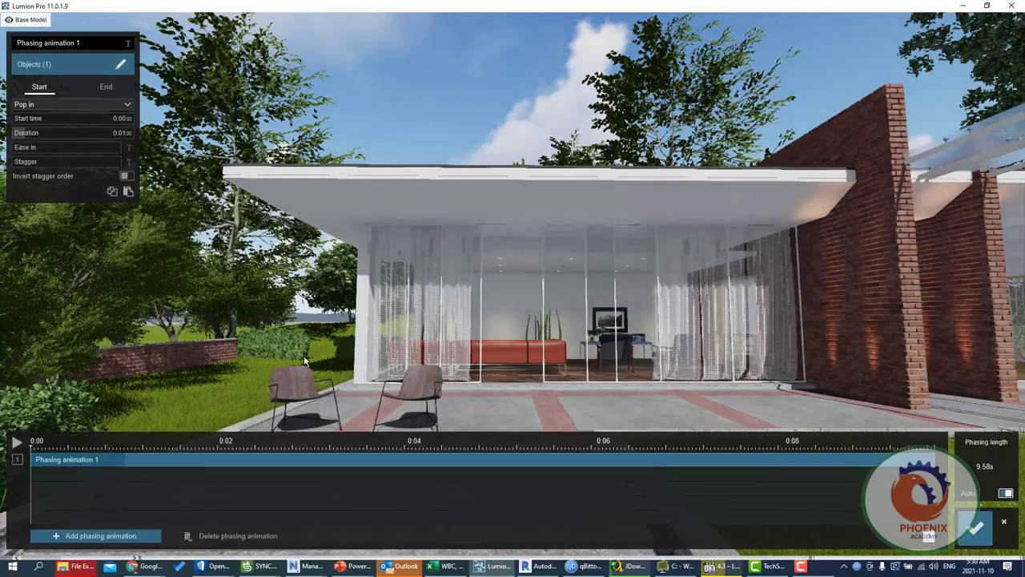
- Keep Pop in as the tree's start effect, starting at 0:01.87 and lasting 0:03.20
{"action": "left_click", "coordinate": [26, 107]}
{"action": "left_click", "coordinate": [52, 130]}
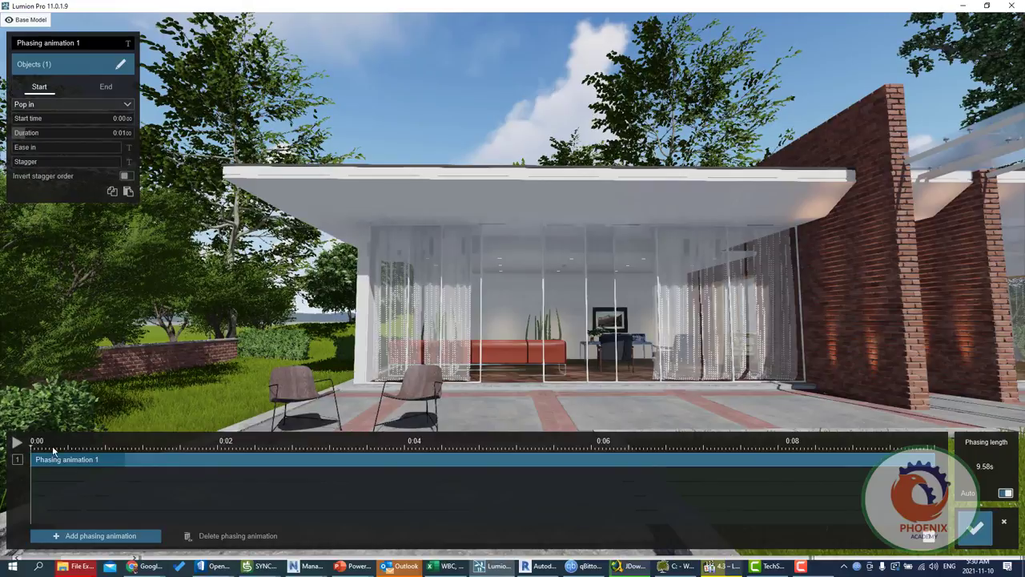
{"action": "left_click_drag", "start_coordinate": [21, 122], "coordinate": [37, 124]}
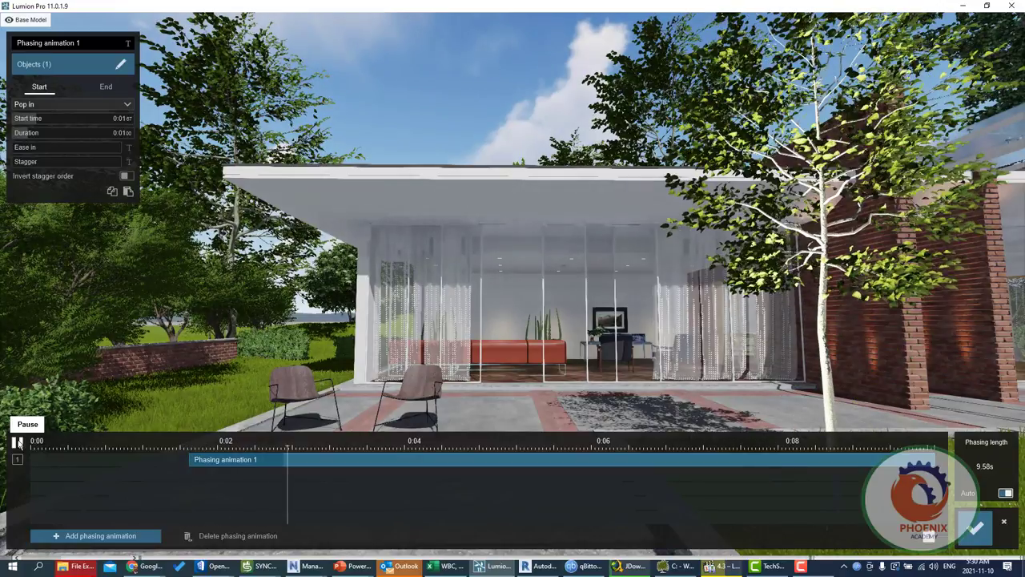
{"action": "left_click", "coordinate": [17, 441]}
{"action": "left_click_drag", "start_coordinate": [32, 133], "coordinate": [63, 134]}
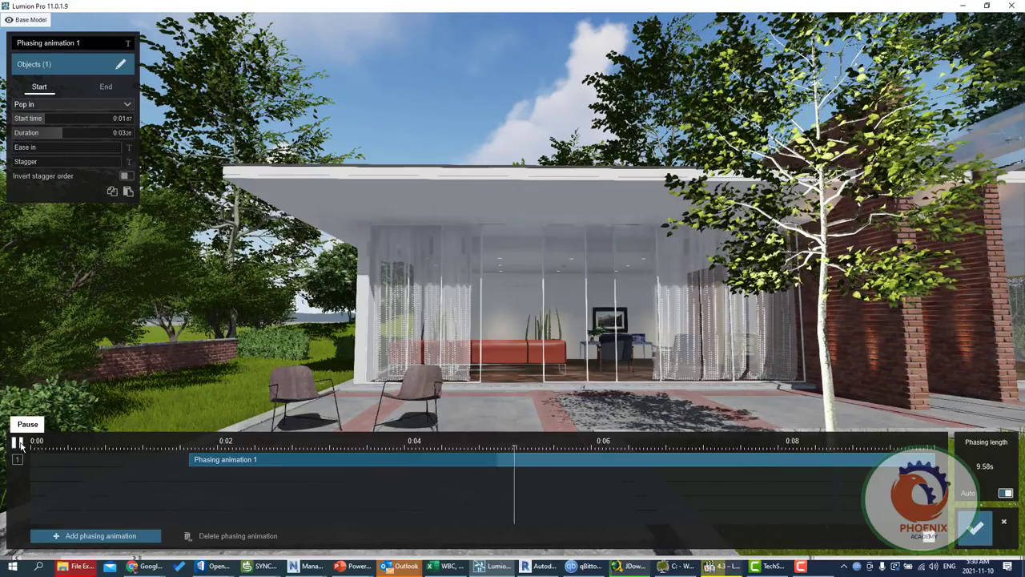
{"action": "left_click", "coordinate": [18, 441]}
- Give the birch tree a one-second Pop out end effect ending at 0:06.94, then preview it
{"action": "left_click", "coordinate": [106, 87]}
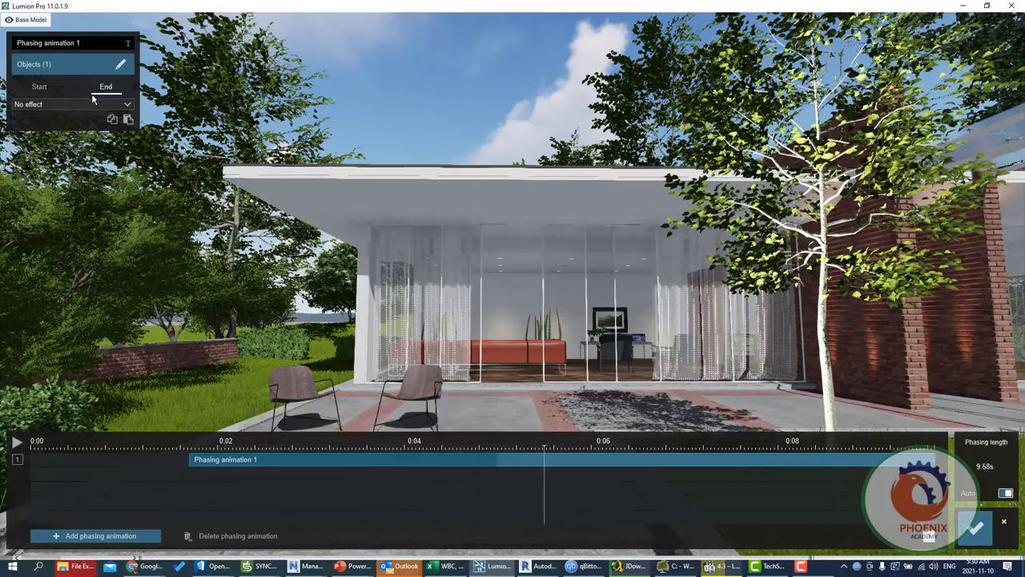
{"action": "left_click", "coordinate": [66, 102]}
{"action": "left_click", "coordinate": [32, 110]}
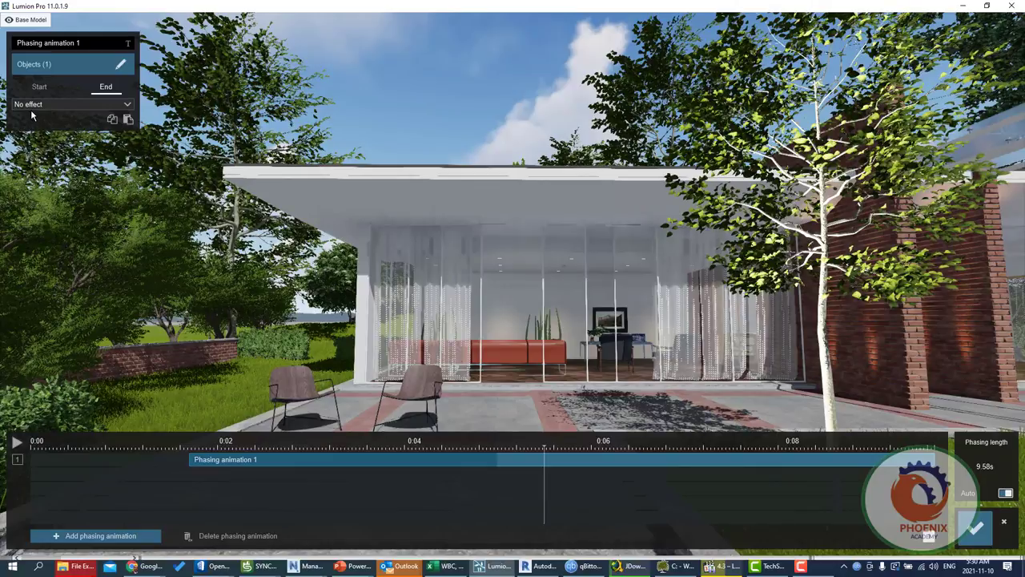
{"action": "left_click", "coordinate": [32, 104]}
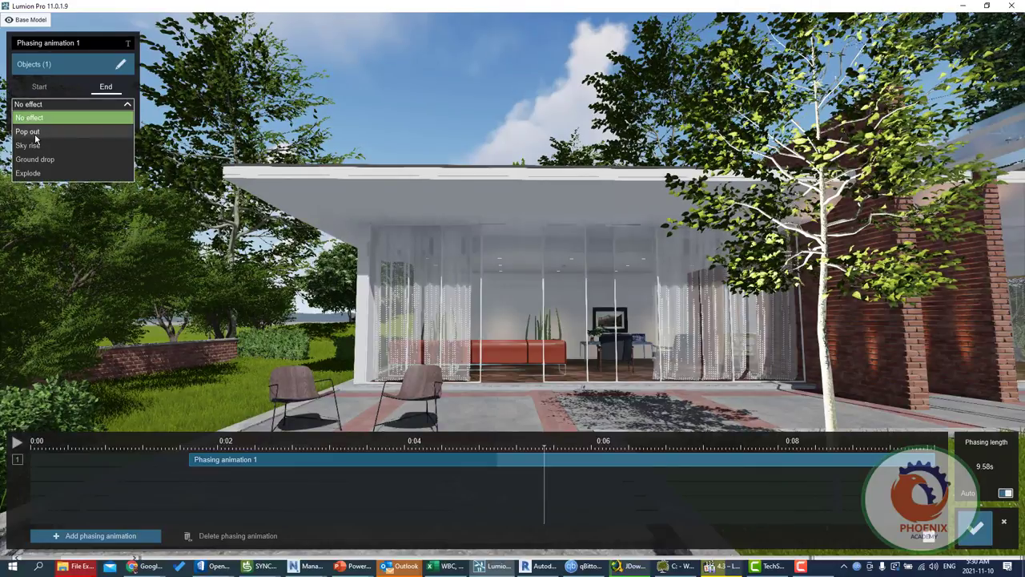
{"action": "left_click", "coordinate": [28, 132]}
{"action": "left_click", "coordinate": [150, 441]}
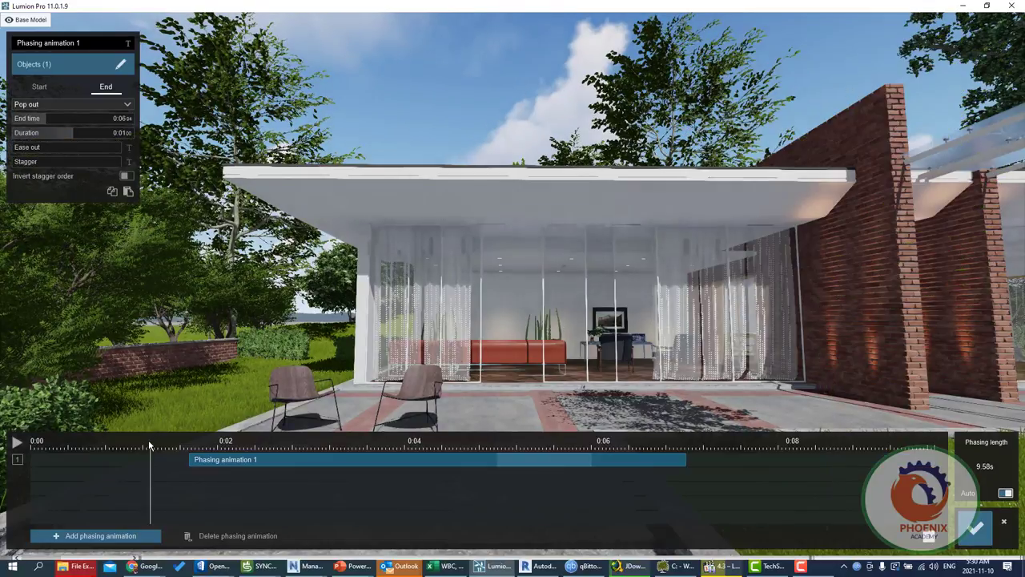
{"action": "left_click", "coordinate": [16, 441]}
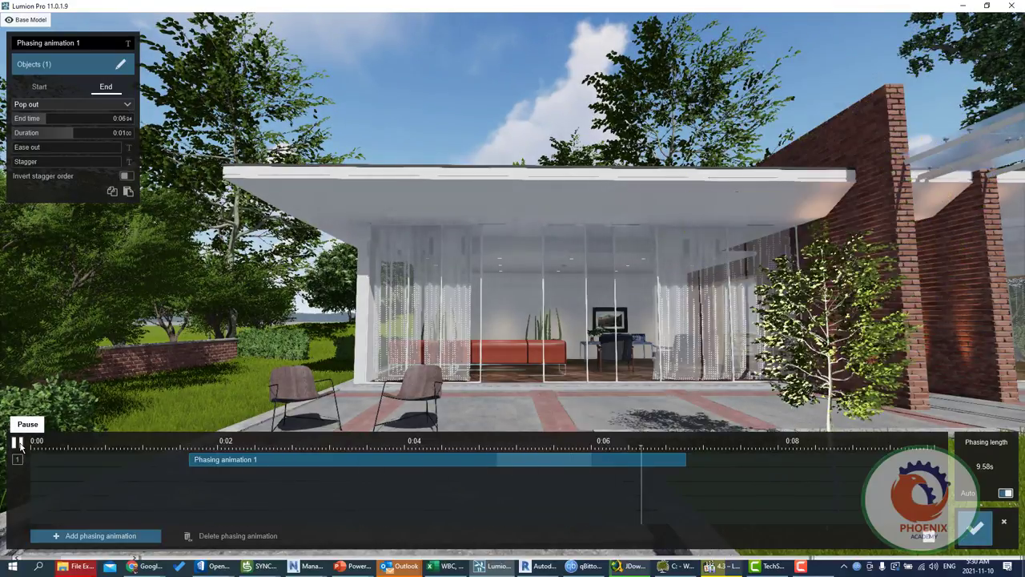
{"action": "left_click", "coordinate": [17, 441]}
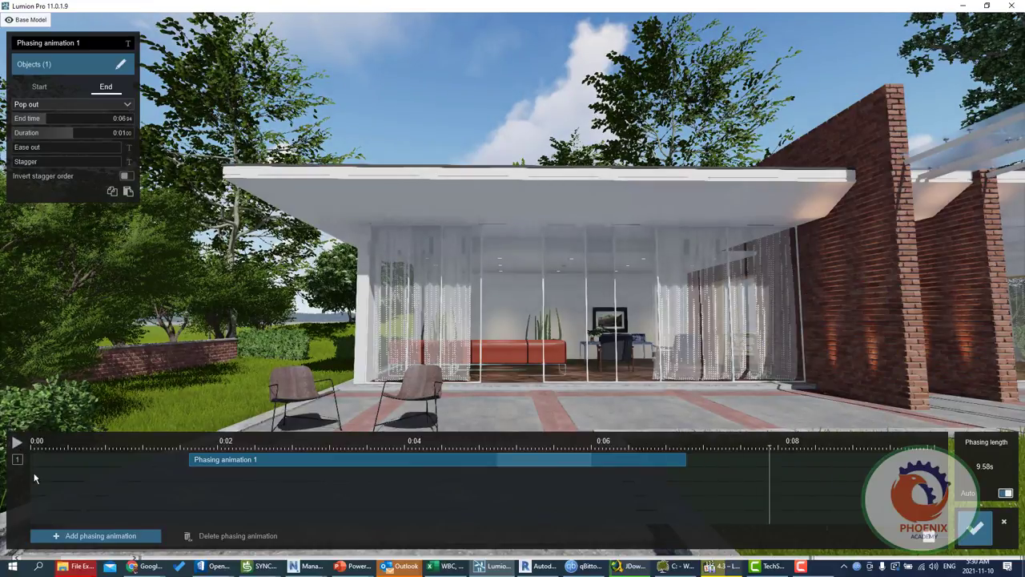
- Add Phasing animation 2 containing both terrace chairs from the Indoor category
{"action": "left_click", "coordinate": [84, 535]}
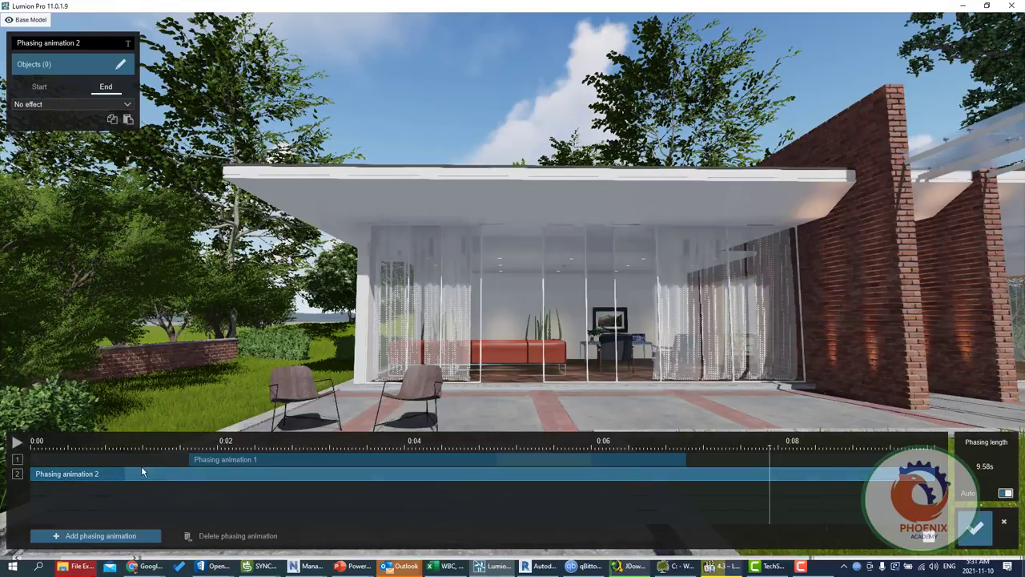
{"action": "left_click", "coordinate": [120, 66]}
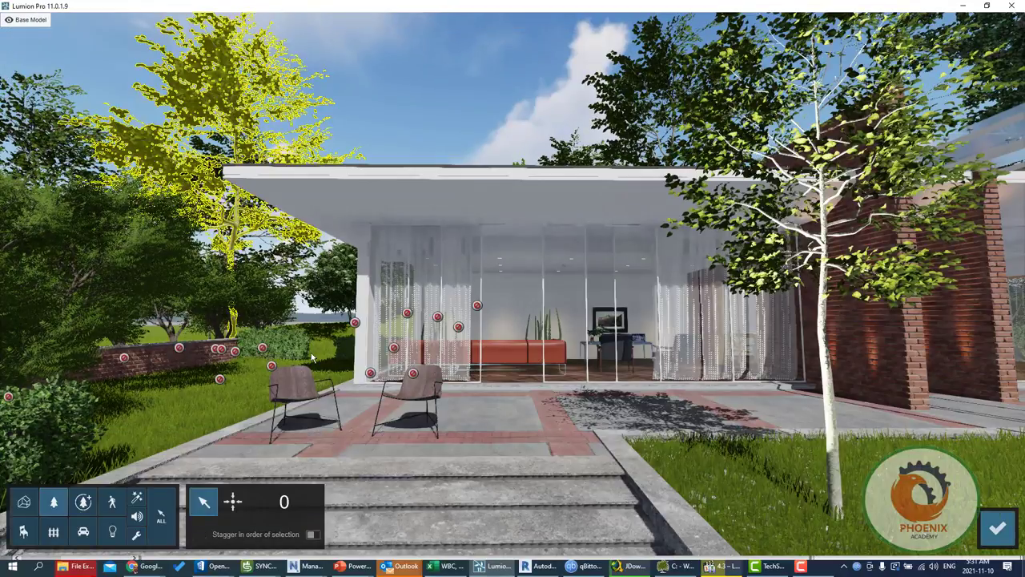
{"action": "left_click", "coordinate": [23, 531]}
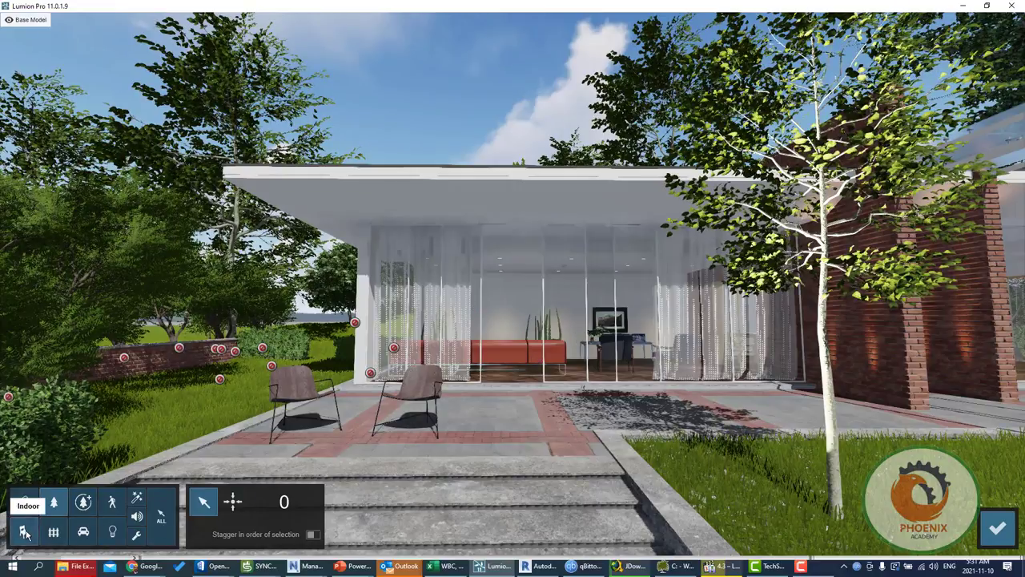
{"action": "left_click", "coordinate": [415, 431]}
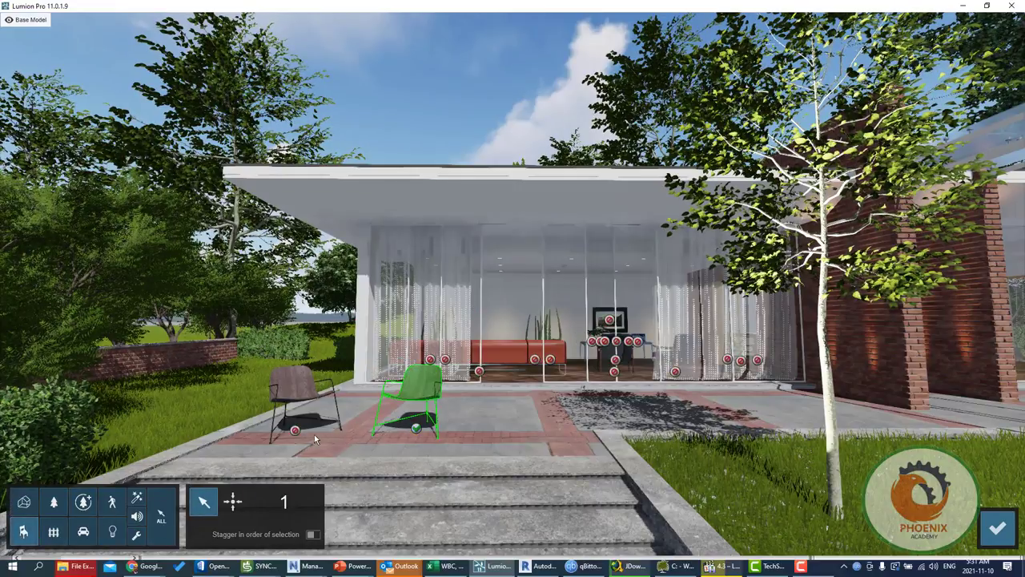
{"action": "left_click", "coordinate": [295, 430]}
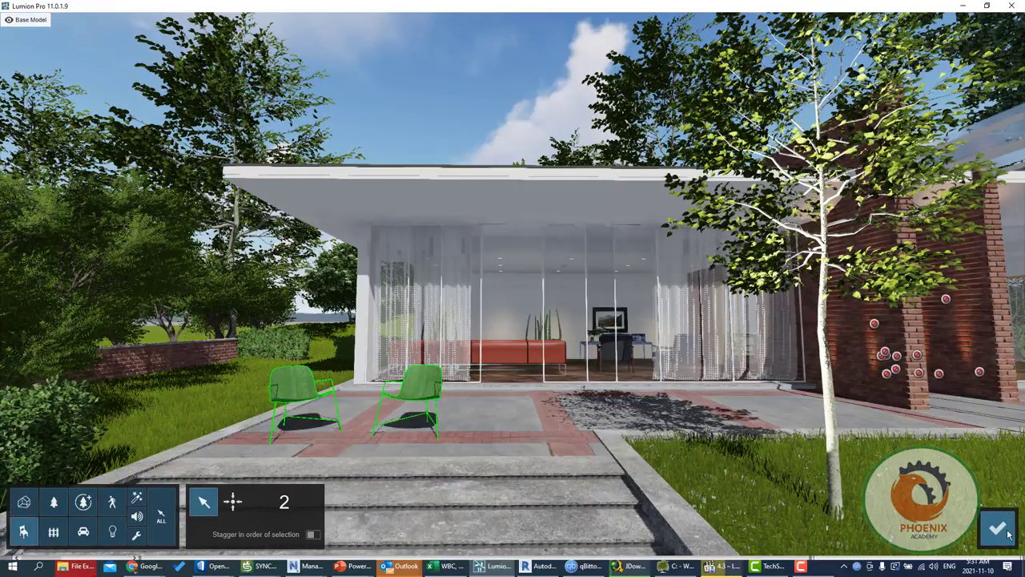
{"action": "left_click", "coordinate": [997, 527]}
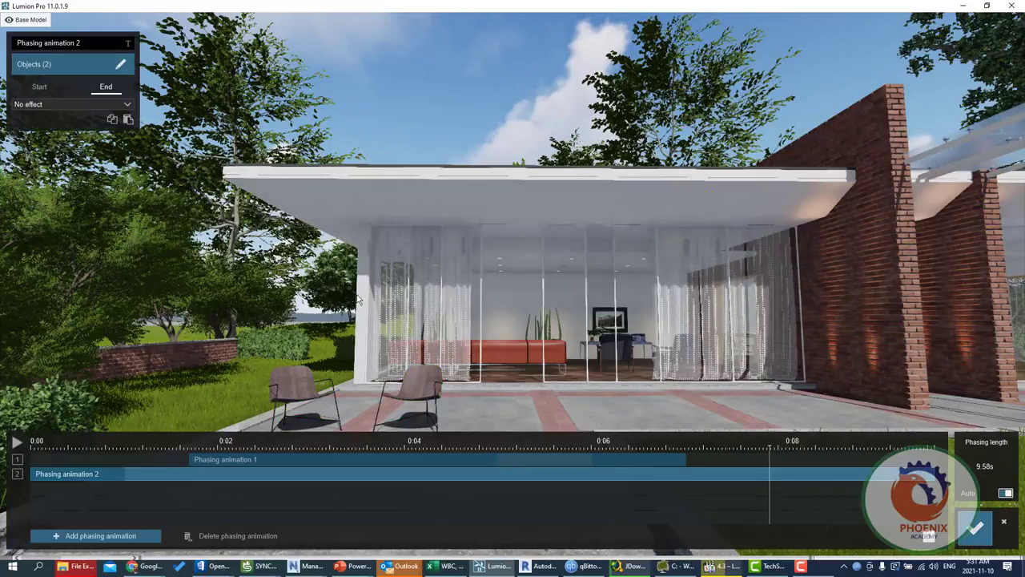
- Try a Sky drop start effect on the chairs, about 5 s long with drop distance 37.5
{"action": "left_click", "coordinate": [40, 87]}
{"action": "left_click", "coordinate": [32, 106]}
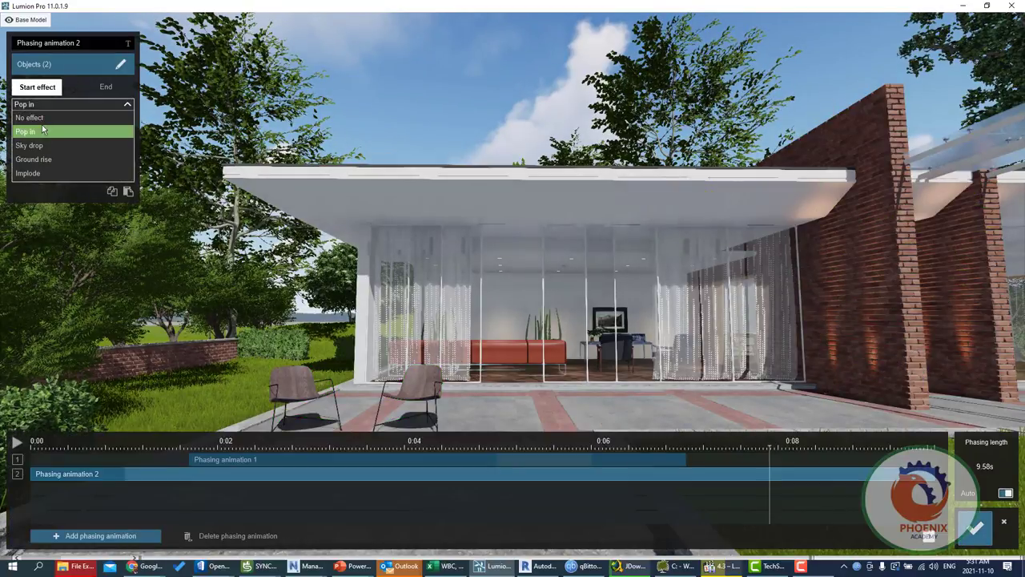
{"action": "left_click", "coordinate": [30, 146]}
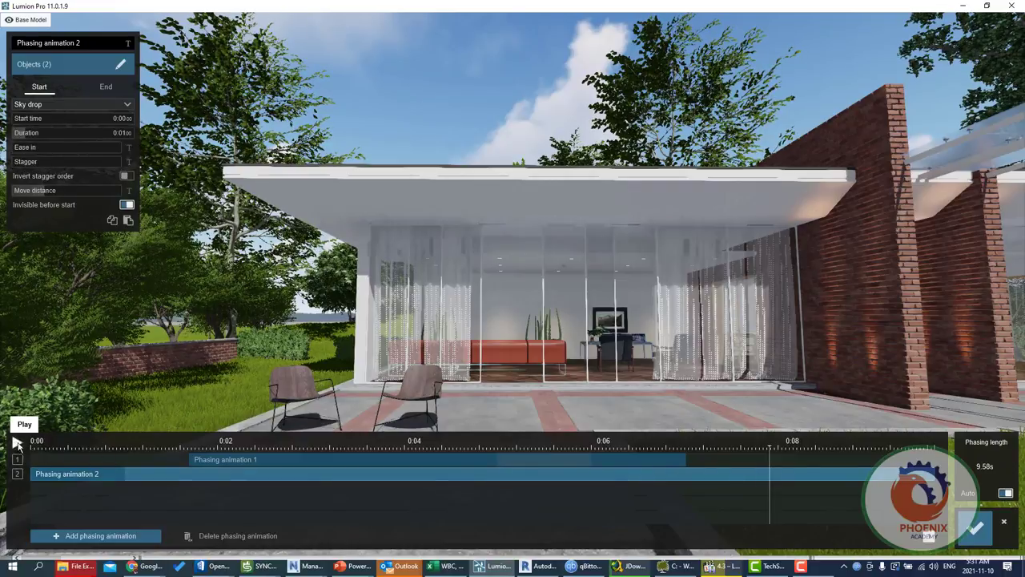
{"action": "left_click", "coordinate": [32, 450]}
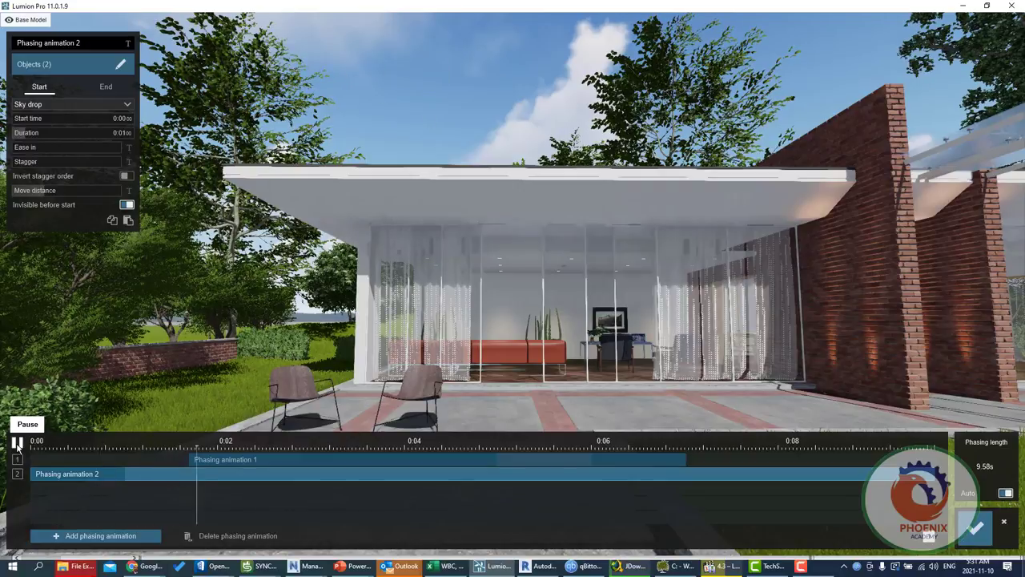
{"action": "left_click_drag", "start_coordinate": [46, 139], "coordinate": [76, 134]}
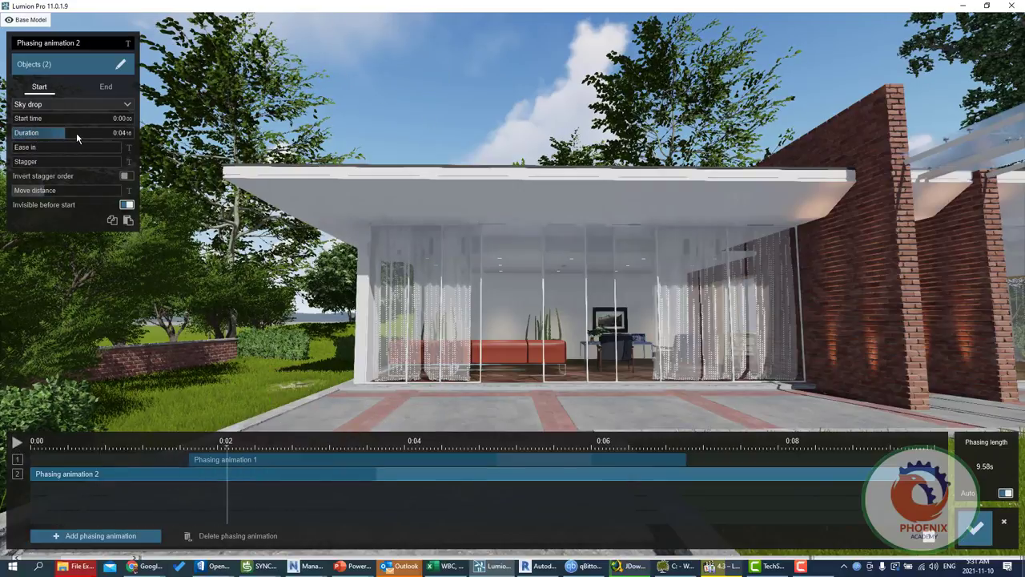
{"action": "left_click", "coordinate": [16, 441]}
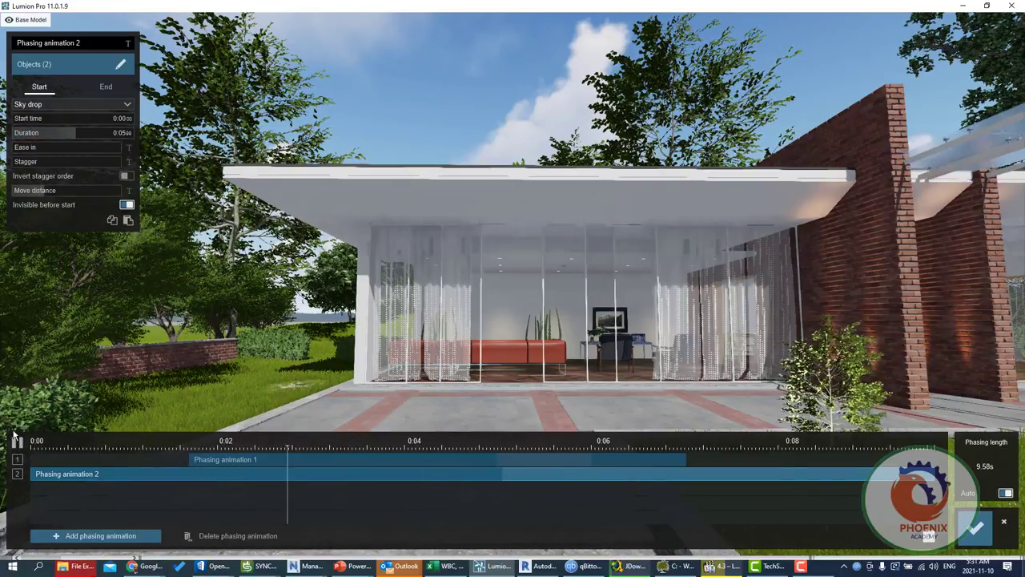
{"action": "left_click", "coordinate": [37, 446]}
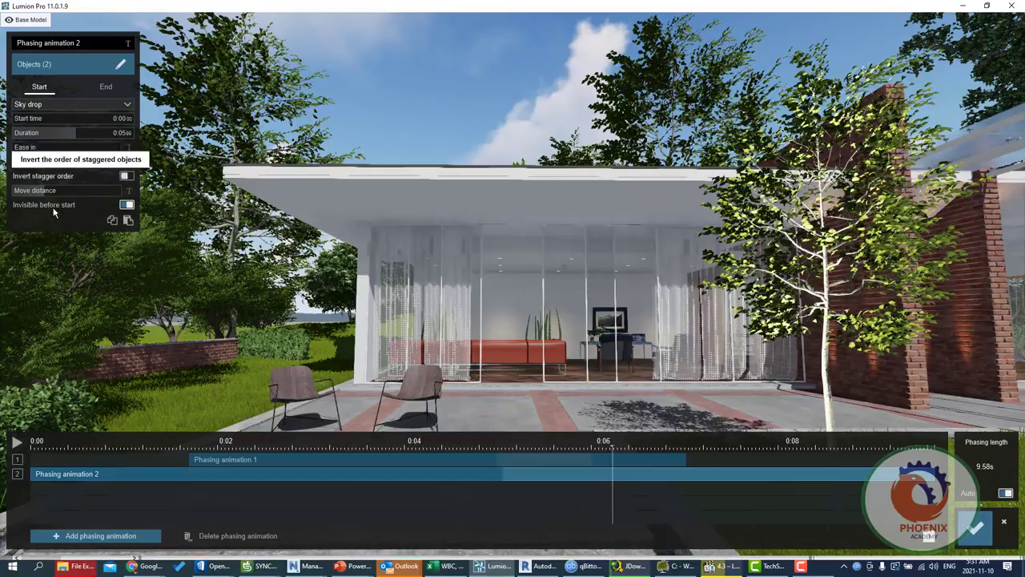
{"action": "mouse_move", "coordinate": [51, 190]}
{"action": "left_click_drag", "start_coordinate": [52, 193], "coordinate": [103, 191]}
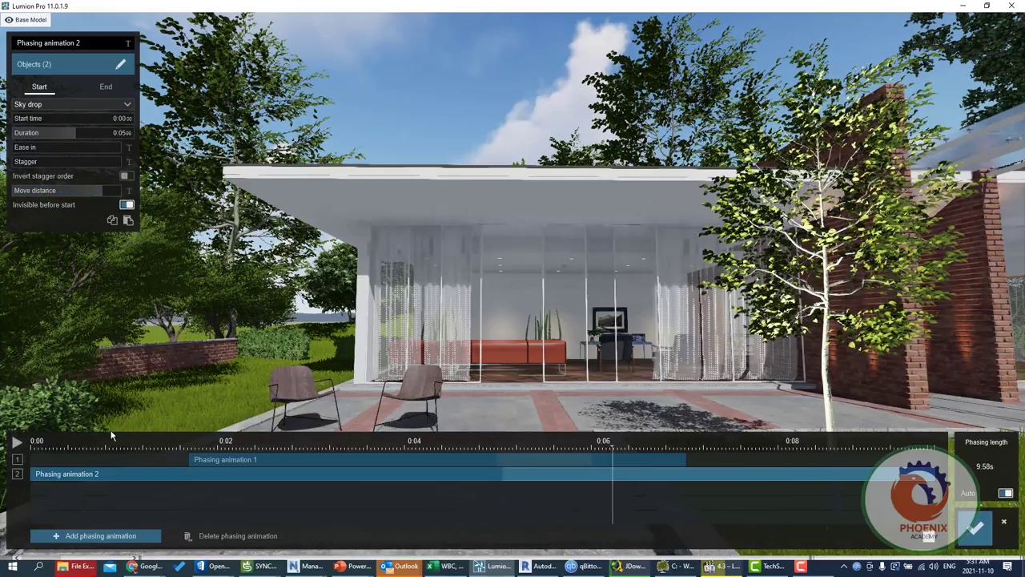
{"action": "left_click_drag", "start_coordinate": [128, 449], "coordinate": [497, 443]}
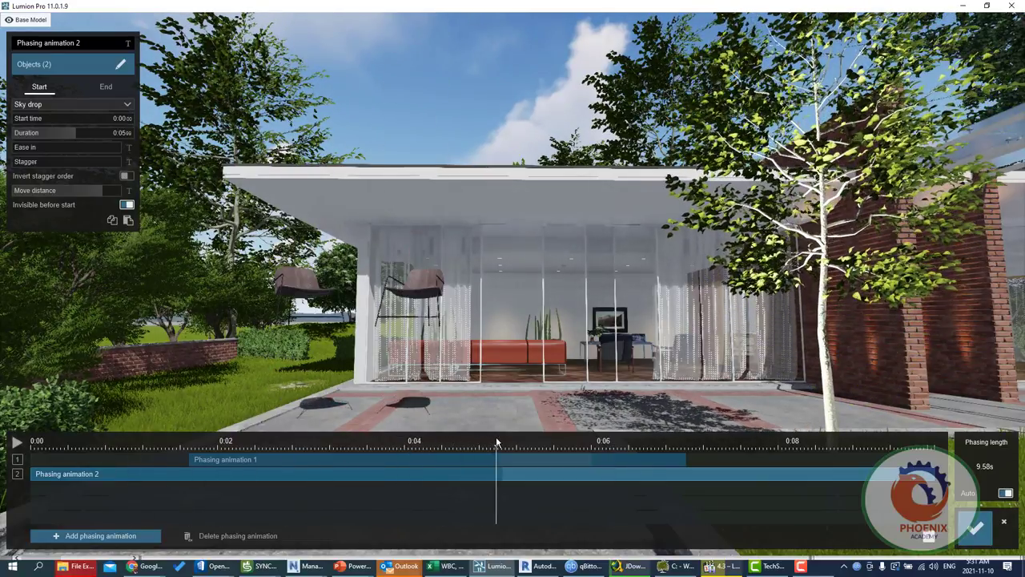
- Switch the chairs' start effect to Ground rise and preview the result
{"action": "left_click", "coordinate": [48, 105]}
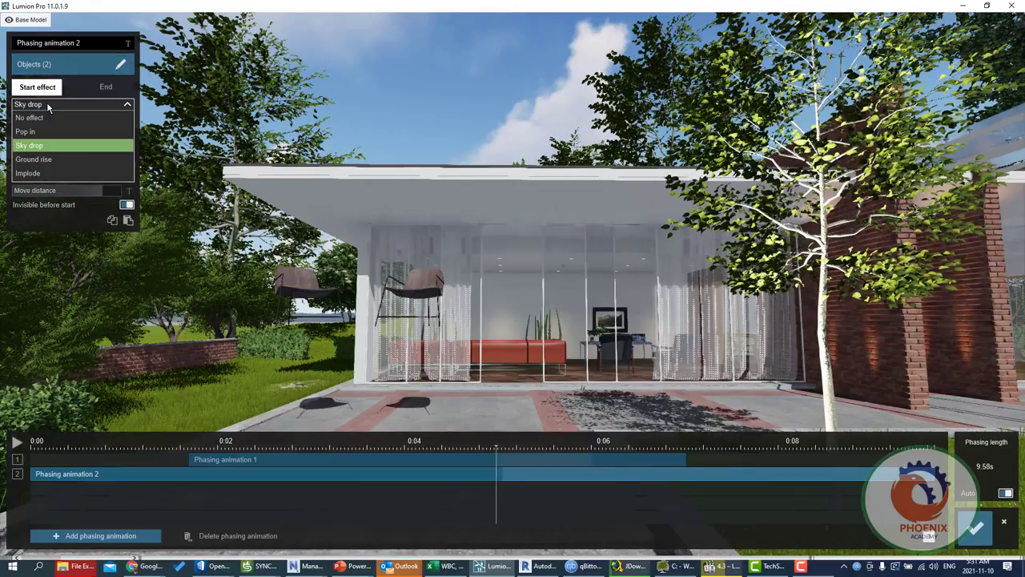
{"action": "left_click", "coordinate": [36, 159]}
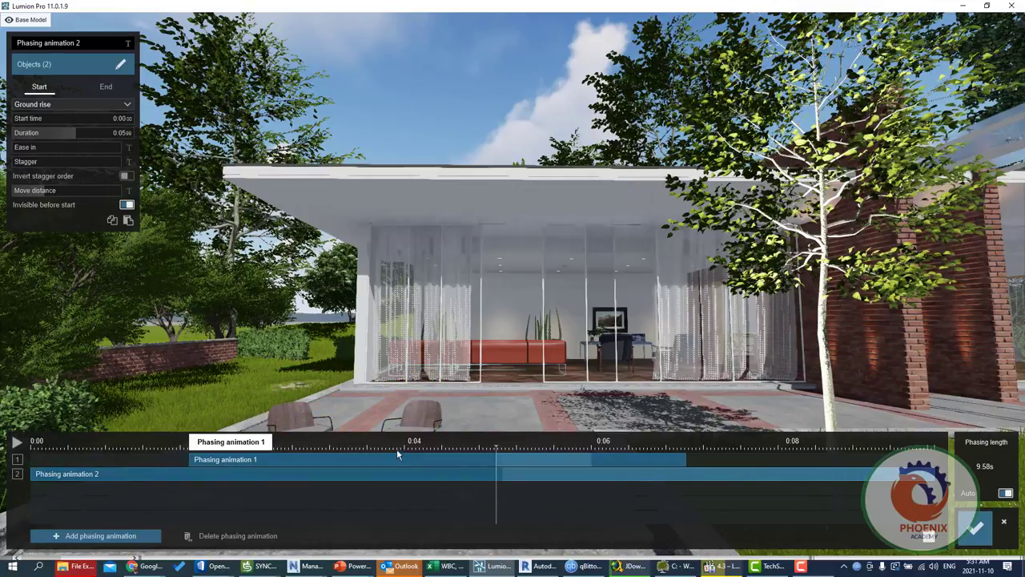
{"action": "left_click_drag", "start_coordinate": [396, 454], "coordinate": [352, 454]}
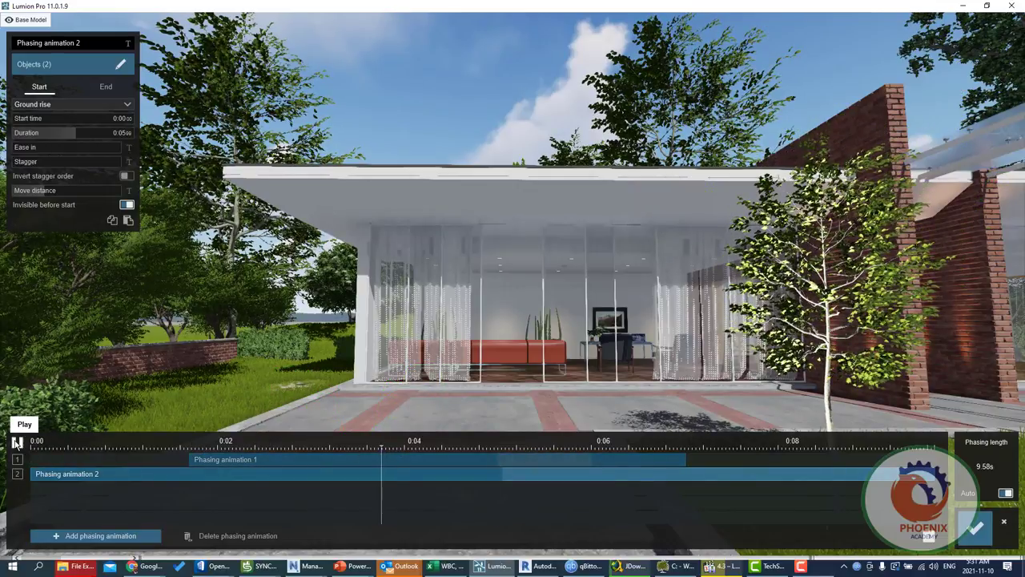
{"action": "left_click", "coordinate": [17, 441]}
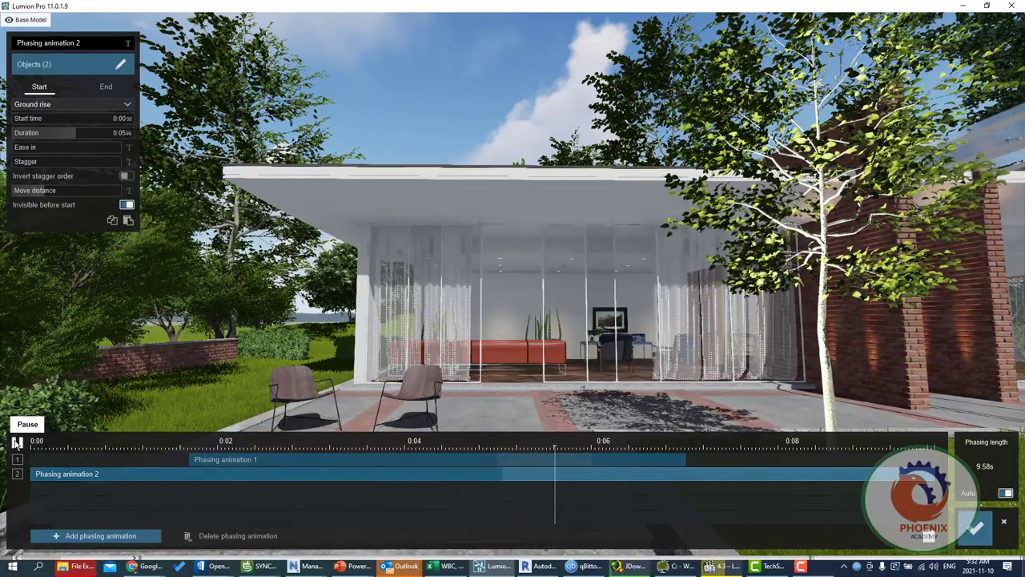
{"action": "left_click", "coordinate": [17, 441]}
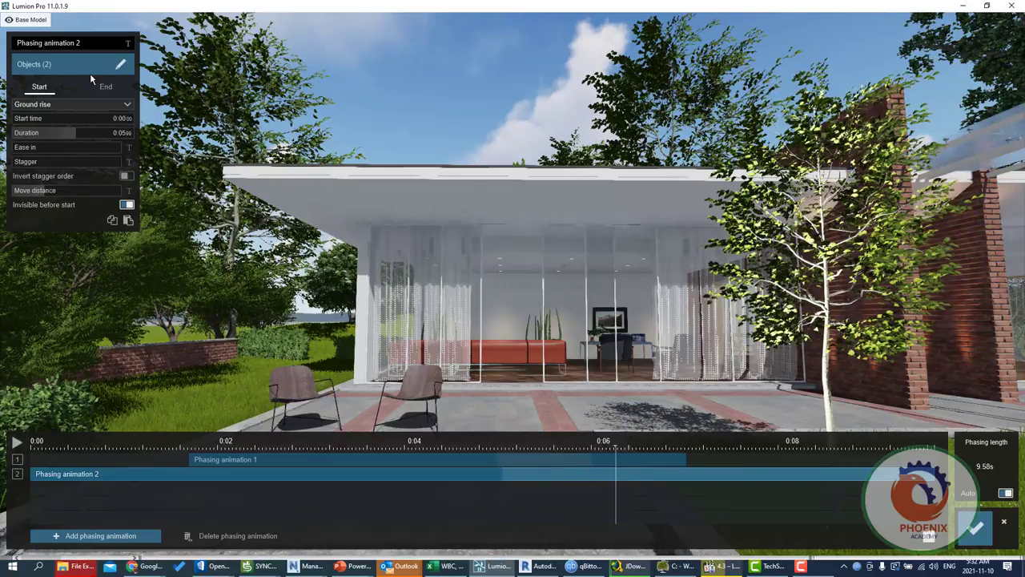
- Add Phasing animation 3 and browse the Nature, People and Animals, and Indoor object categories
{"action": "left_click", "coordinate": [83, 536]}
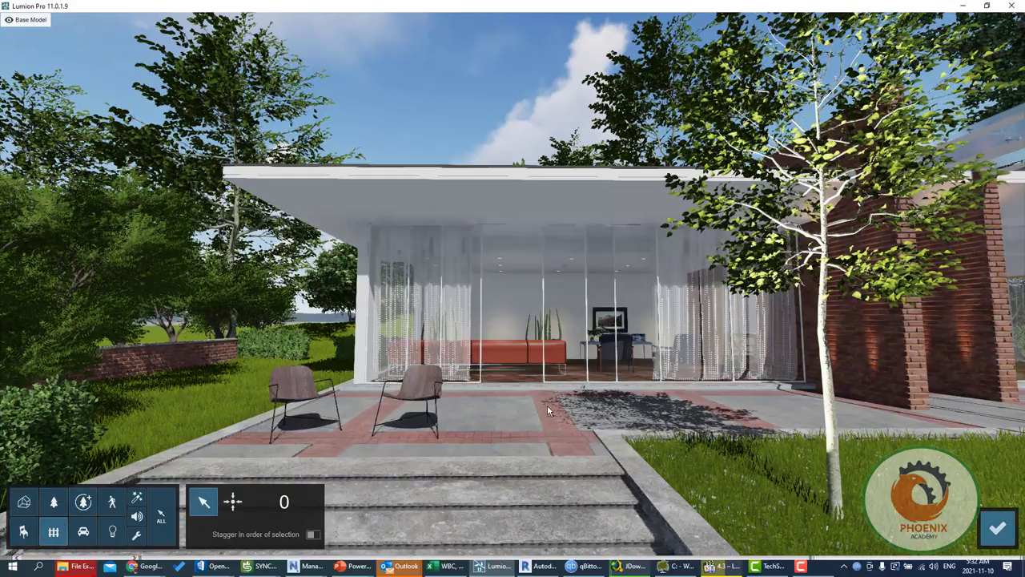
{"action": "key", "text": "w"}
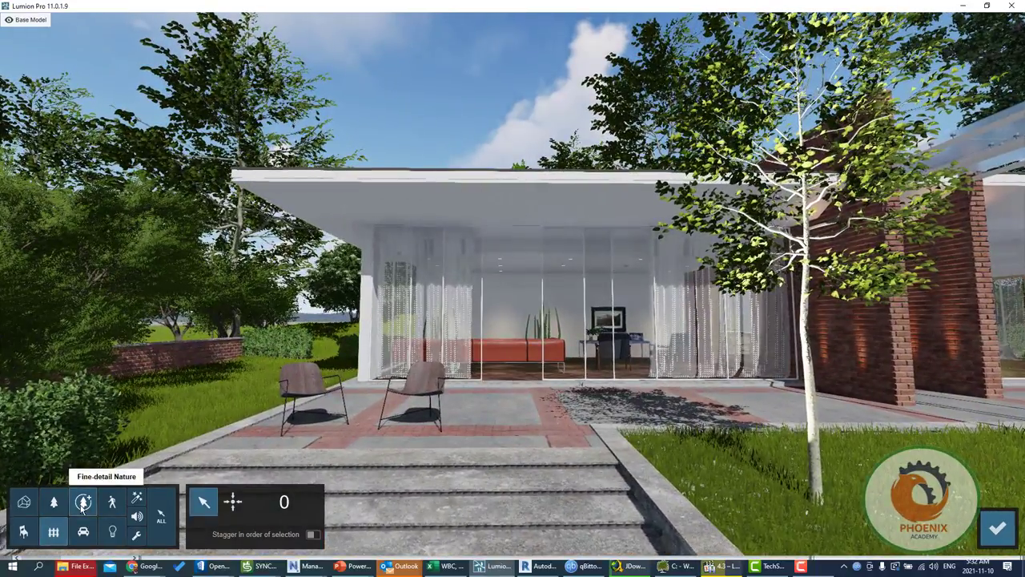
{"action": "left_click", "coordinate": [84, 503]}
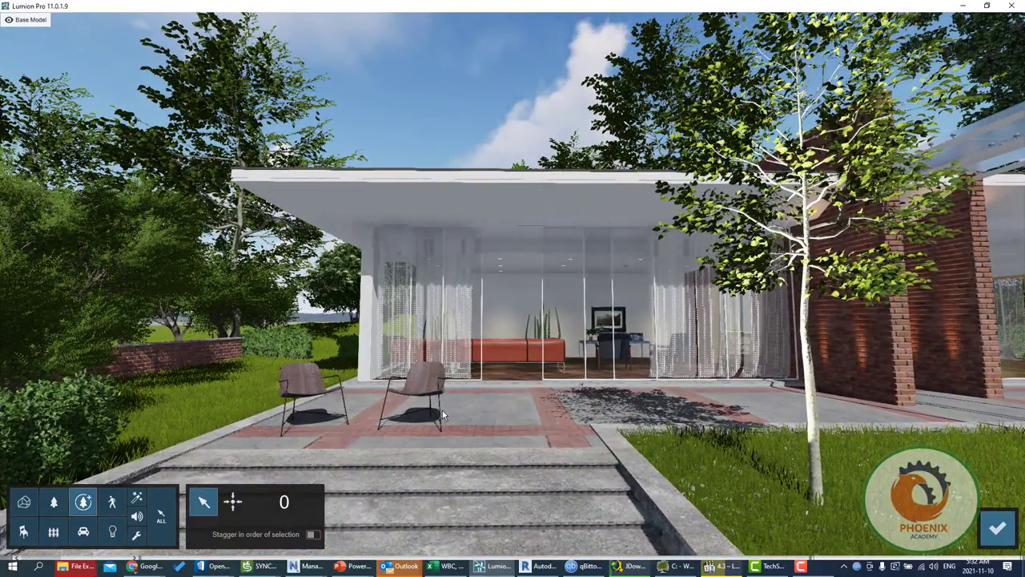
{"action": "left_click", "coordinate": [111, 503]}
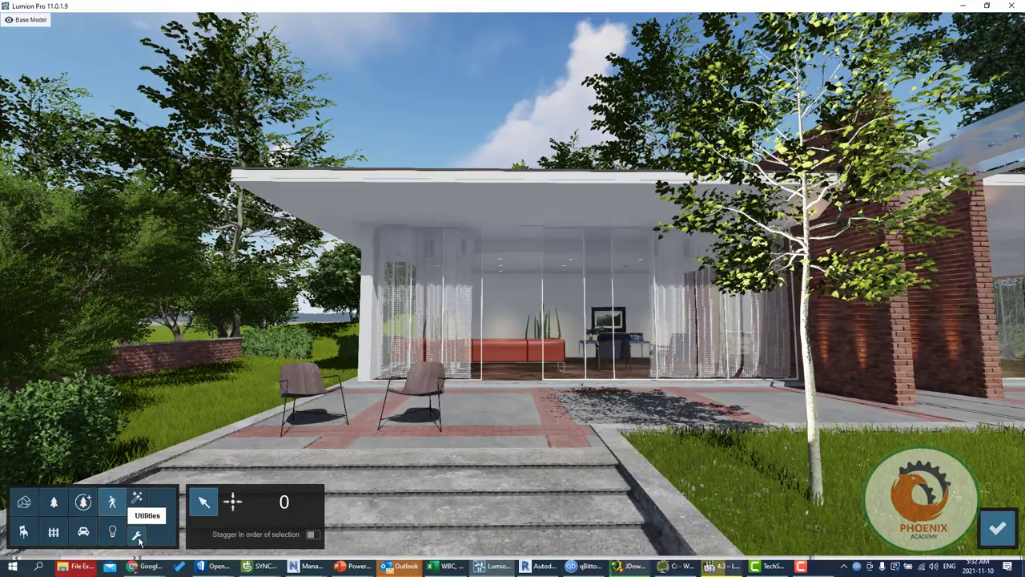
{"action": "left_click", "coordinate": [54, 510]}
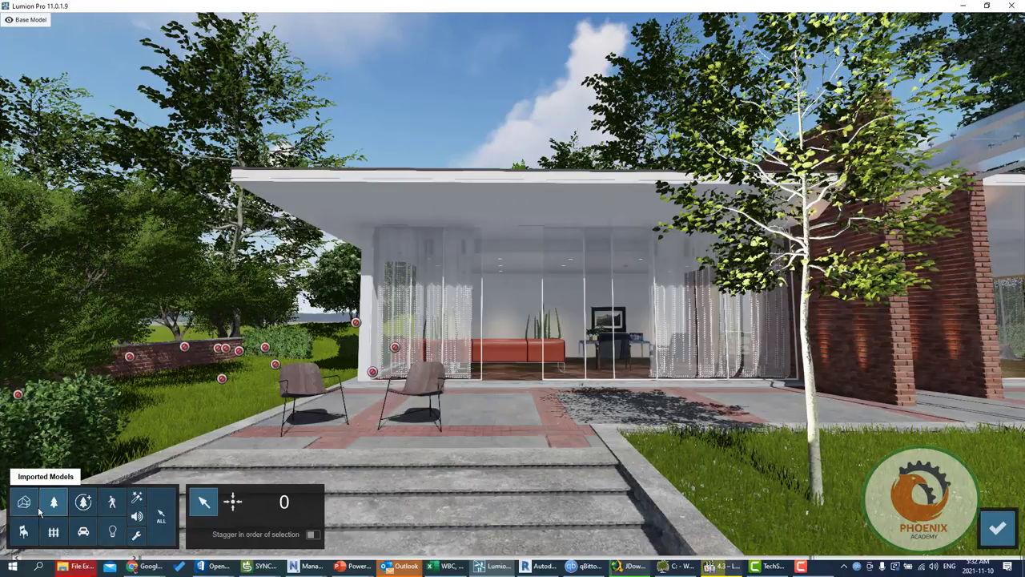
{"action": "left_click", "coordinate": [23, 531]}
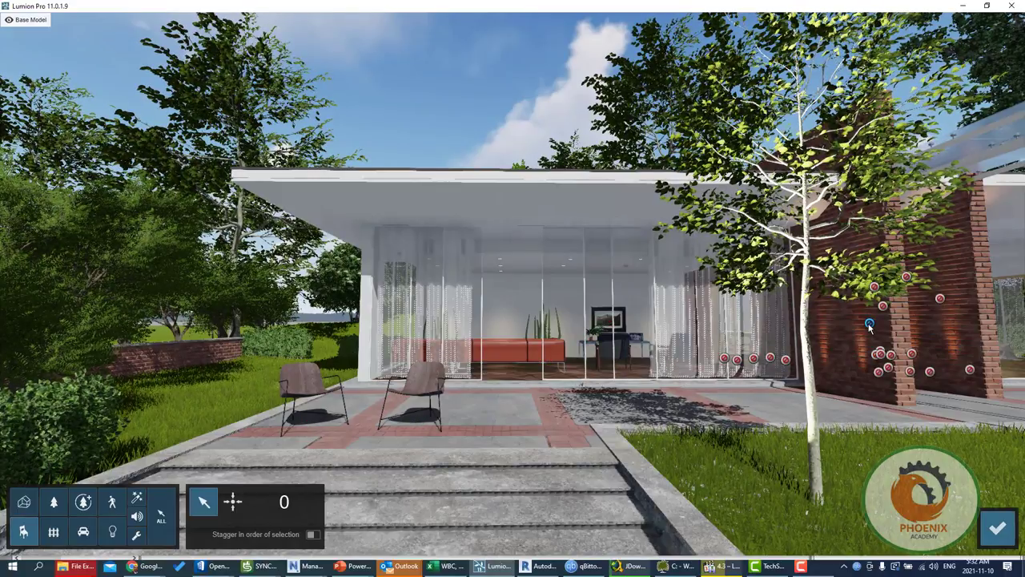
{"action": "left_click", "coordinate": [870, 324]}
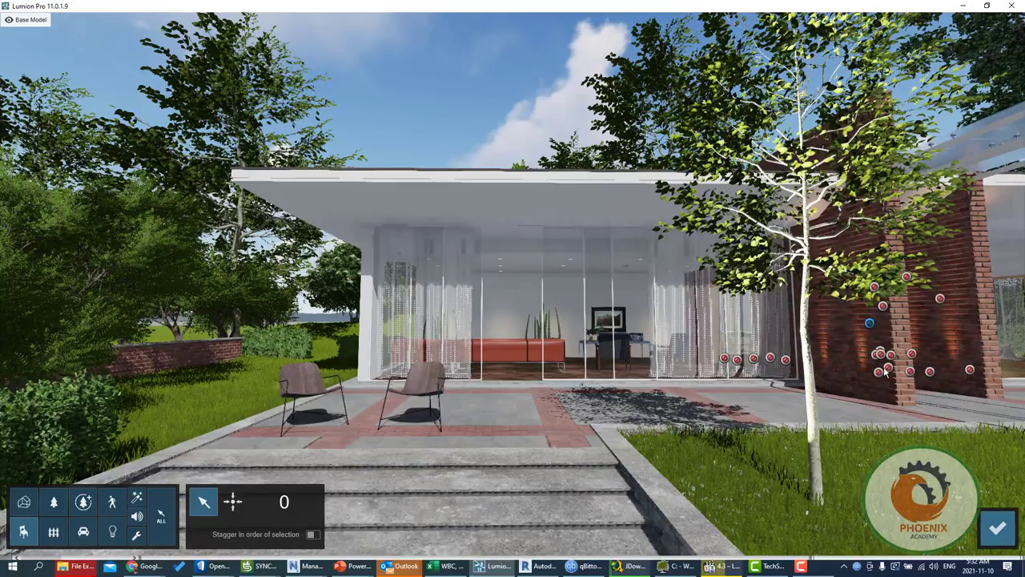
- Fly the camera back over the pool and turn toward the garden lawn and trees
{"action": "key", "text": "s"}
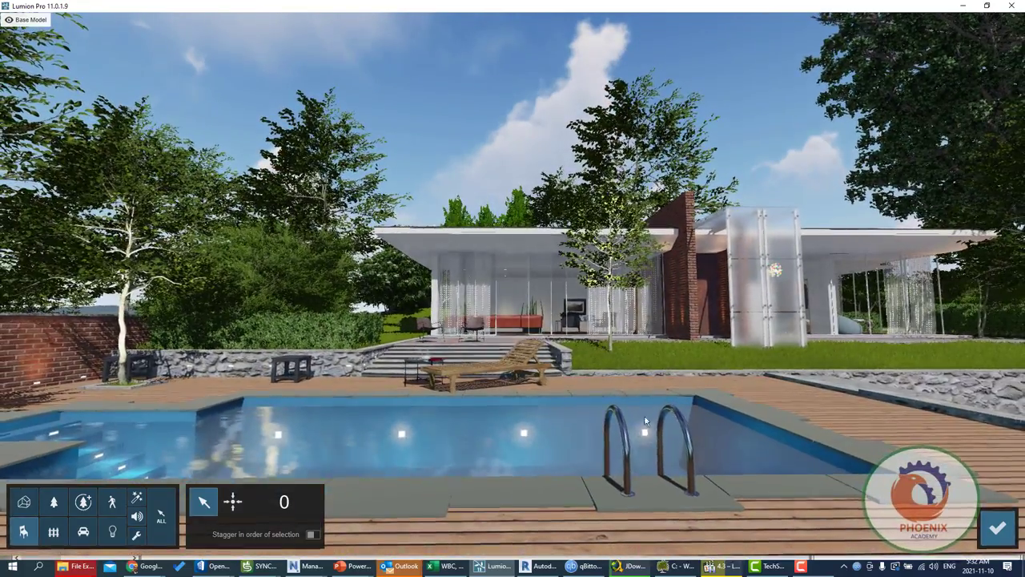
{"action": "key", "text": "s"}
{"action": "right_click_drag", "start_coordinate": [580, 305], "coordinate": [580, 360]}
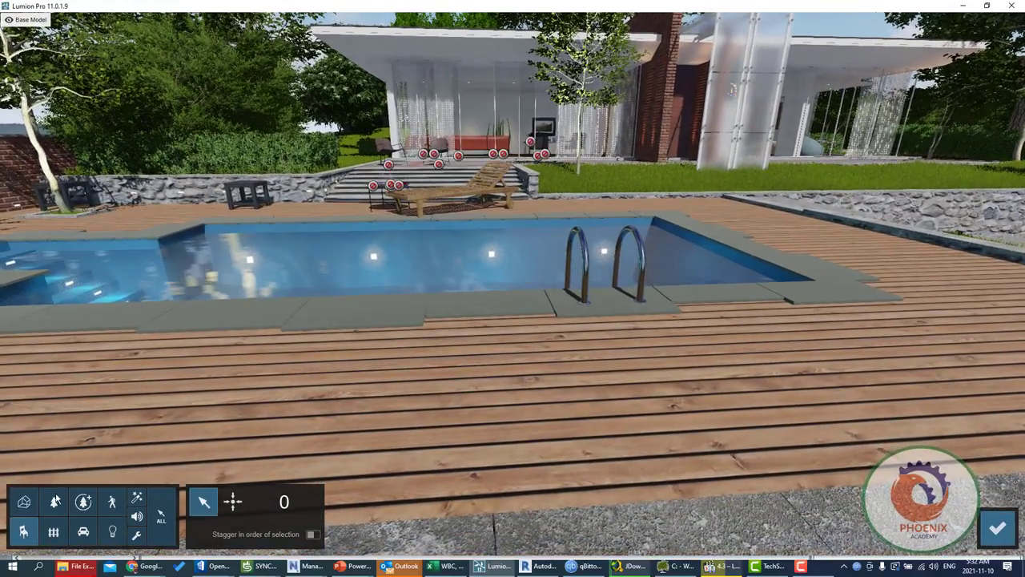
{"action": "key", "text": "s"}
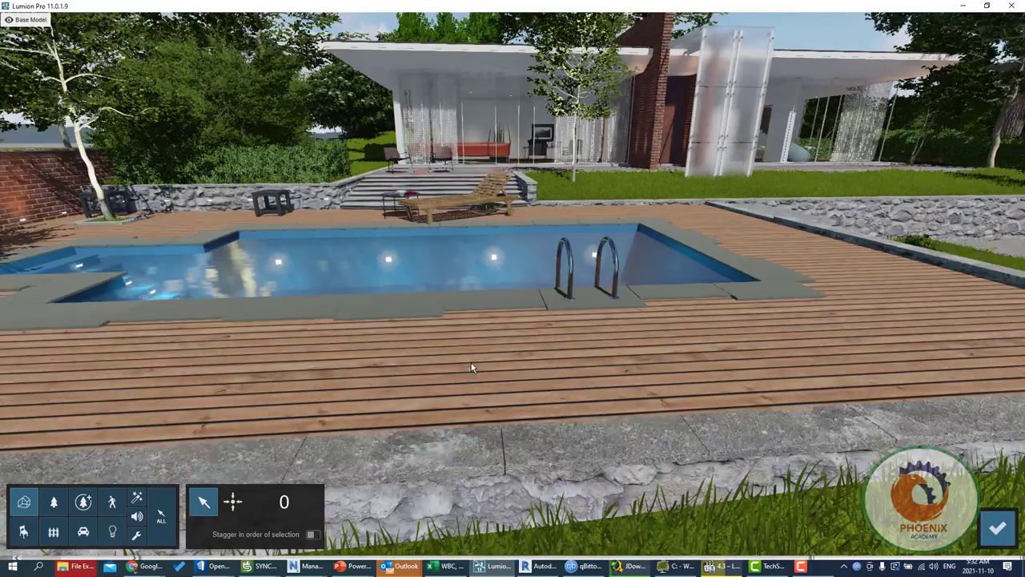
{"action": "key", "text": "s"}
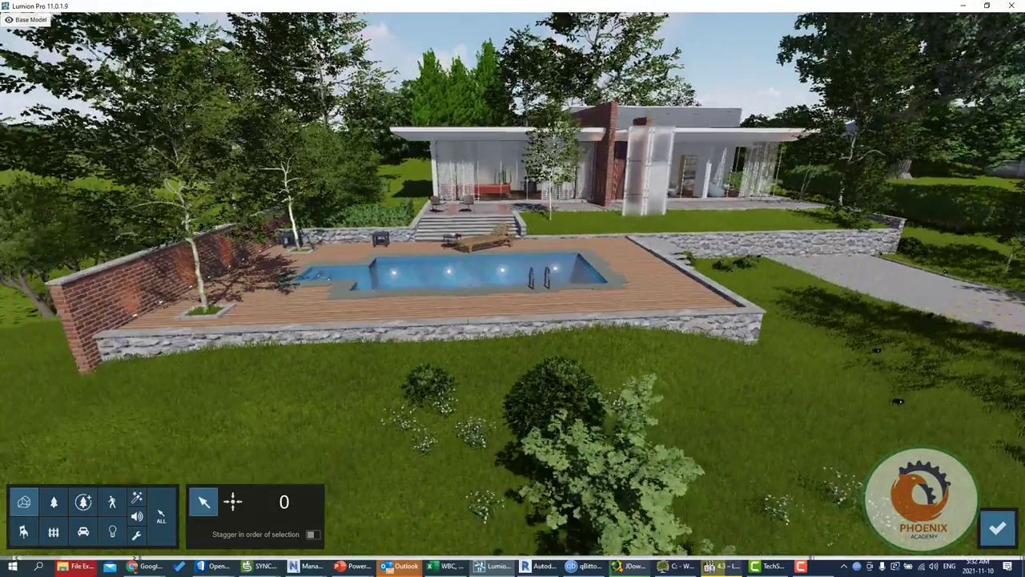
{"action": "right_click_drag", "start_coordinate": [580, 360], "coordinate": [721, 359]}
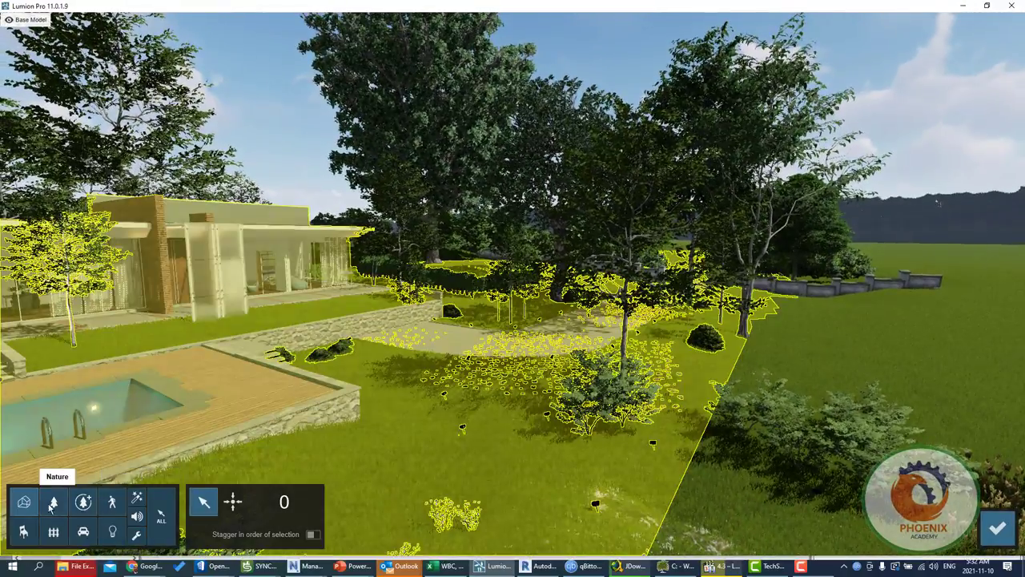
- Add nine garden trees and bushes from the Nature category to Phasing animation 3
{"action": "left_click", "coordinate": [53, 505]}
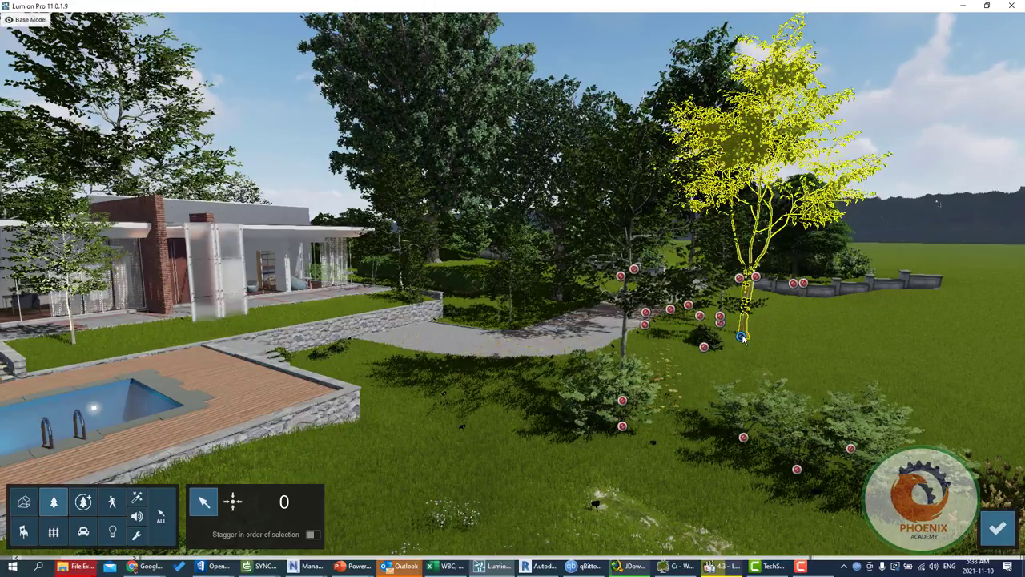
{"action": "left_click", "coordinate": [741, 337]}
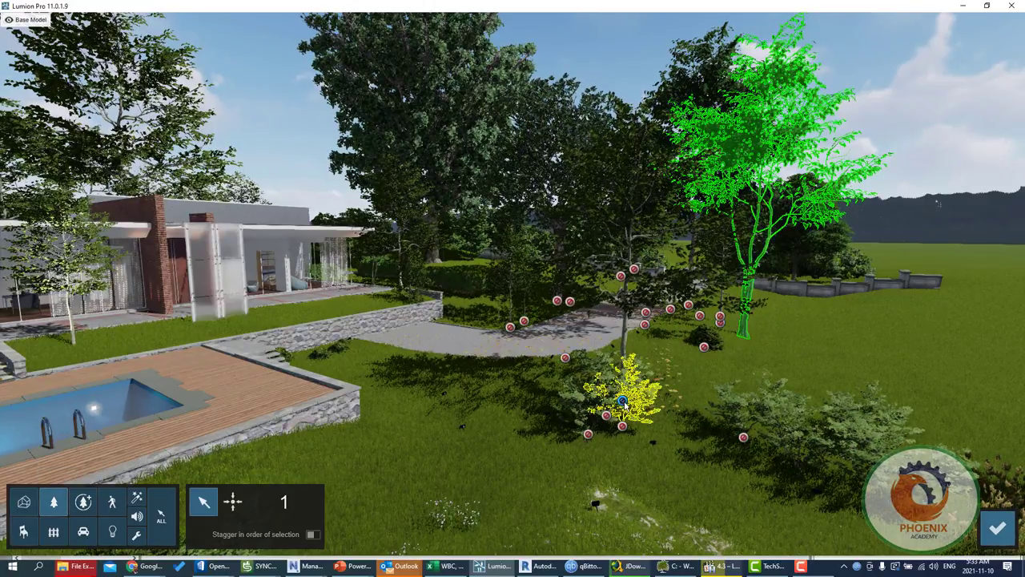
{"action": "left_click", "coordinate": [623, 400], "text": "ctrl"}
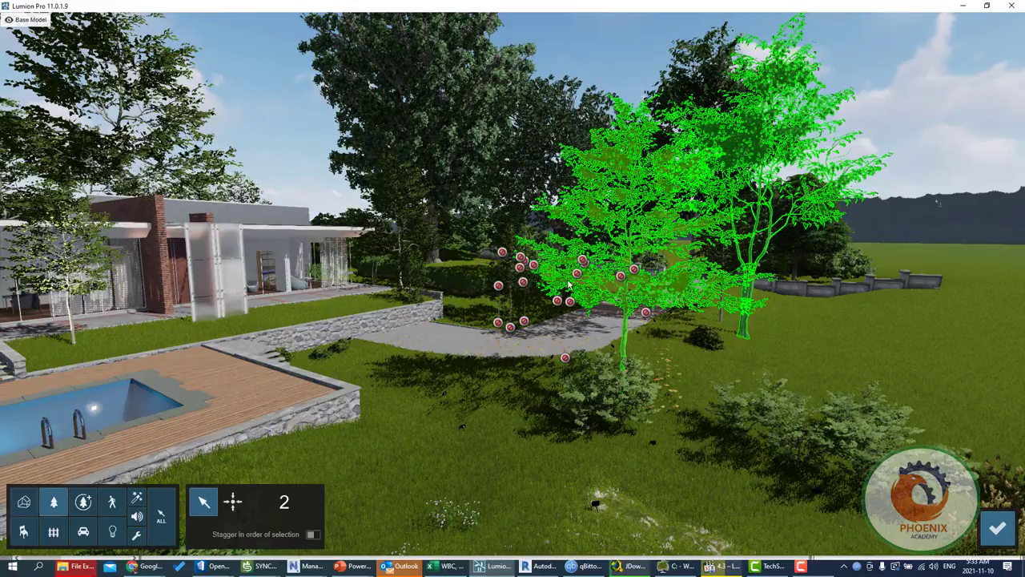
{"action": "left_click", "coordinate": [569, 303], "text": "ctrl"}
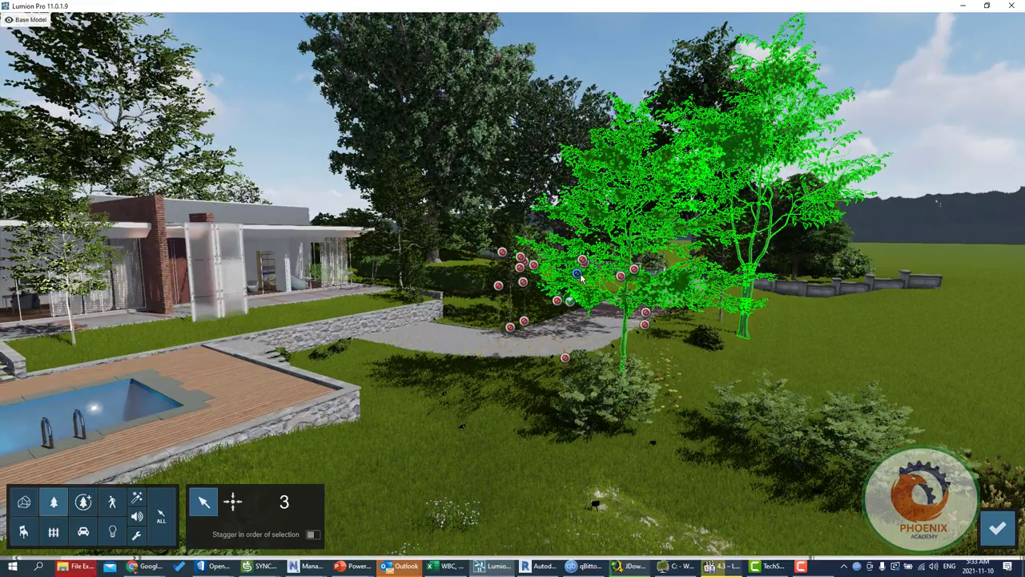
{"action": "left_click", "coordinate": [704, 345], "text": "ctrl"}
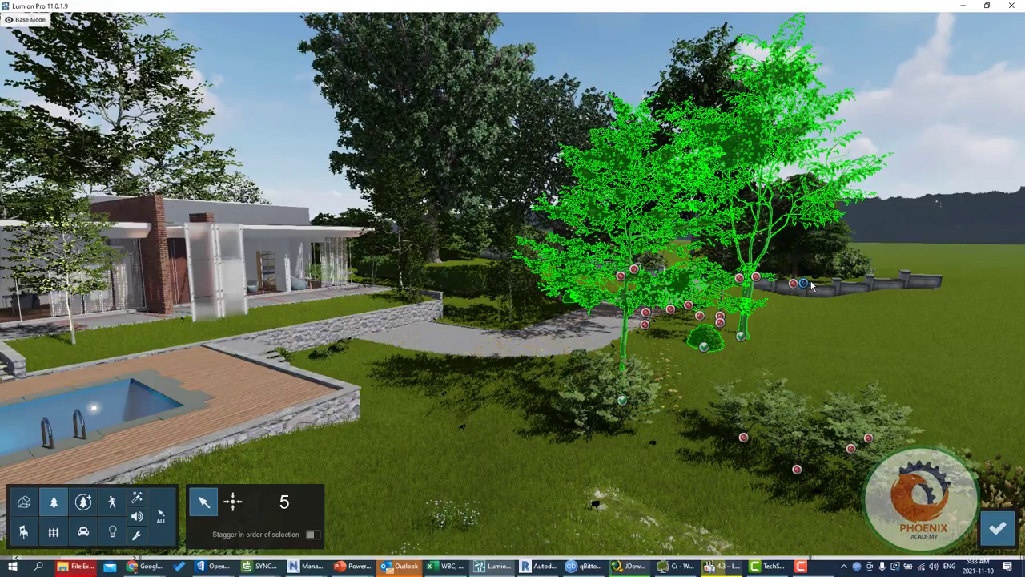
{"action": "left_click", "coordinate": [851, 450], "text": "ctrl"}
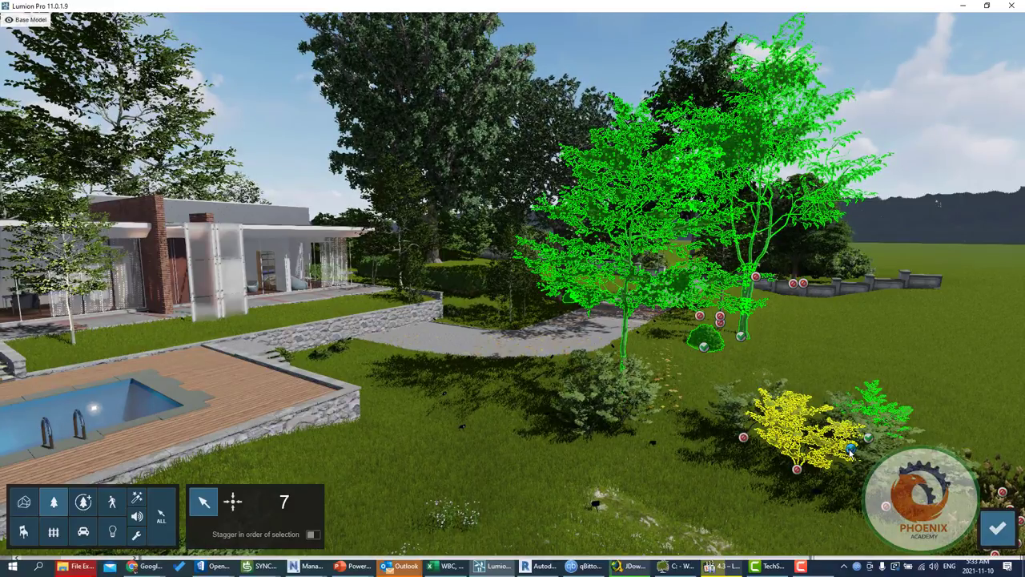
{"action": "left_click", "coordinate": [797, 471], "text": "ctrl"}
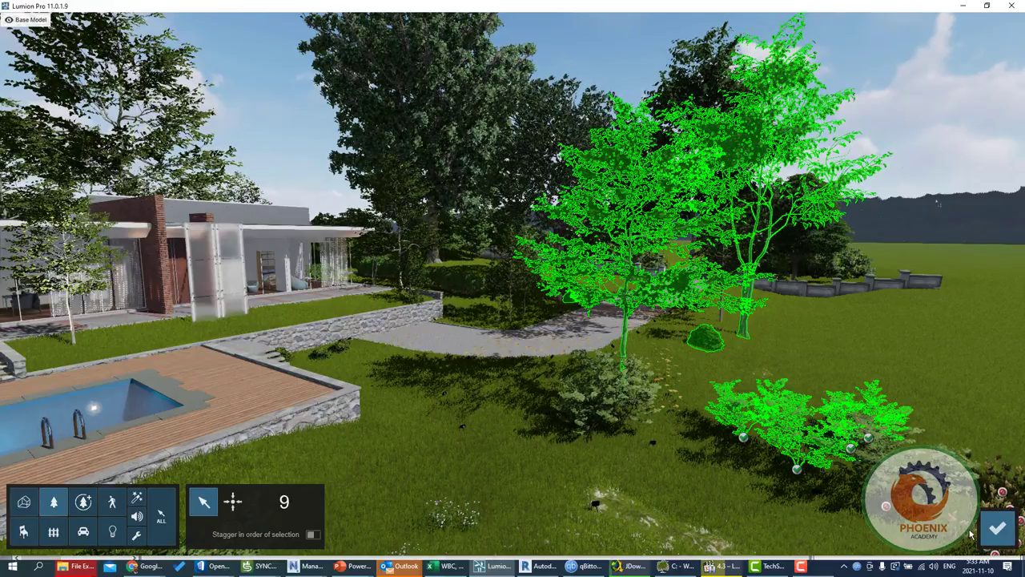
{"action": "left_click", "coordinate": [997, 527]}
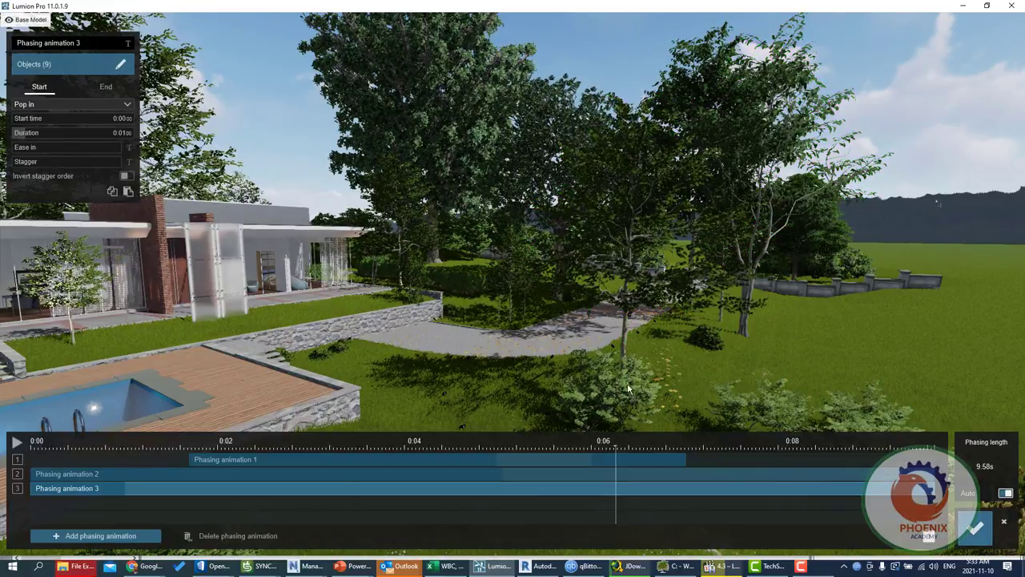
- Scrub the timeline back near 0:00 to watch the nine garden plants pop in
{"action": "mouse_move", "coordinate": [76, 445]}
{"action": "left_mouse_down"}
{"action": "mouse_move", "coordinate": [53, 446]}
{"action": "mouse_move", "coordinate": [100, 450]}
{"action": "left_mouse_up"}
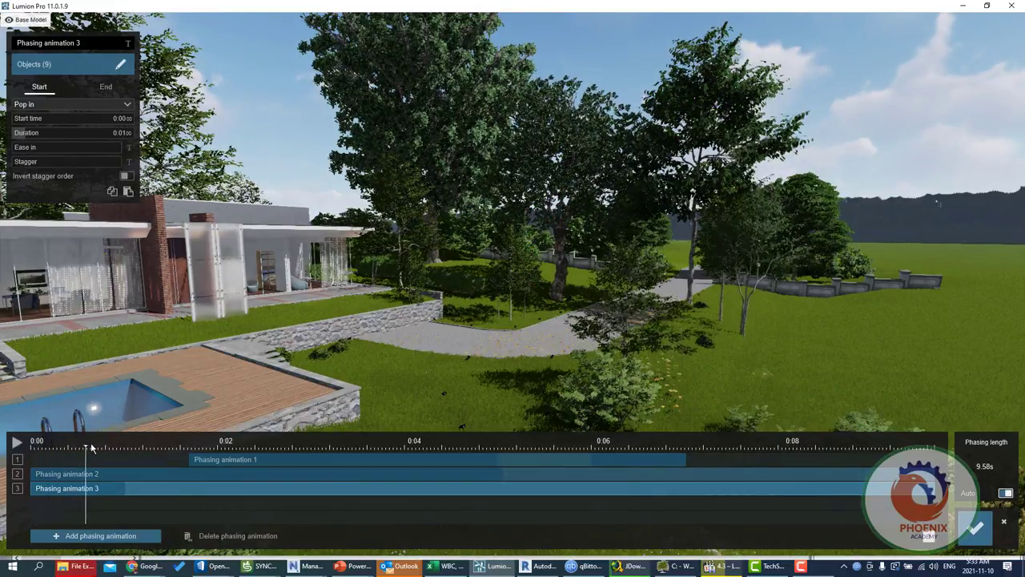